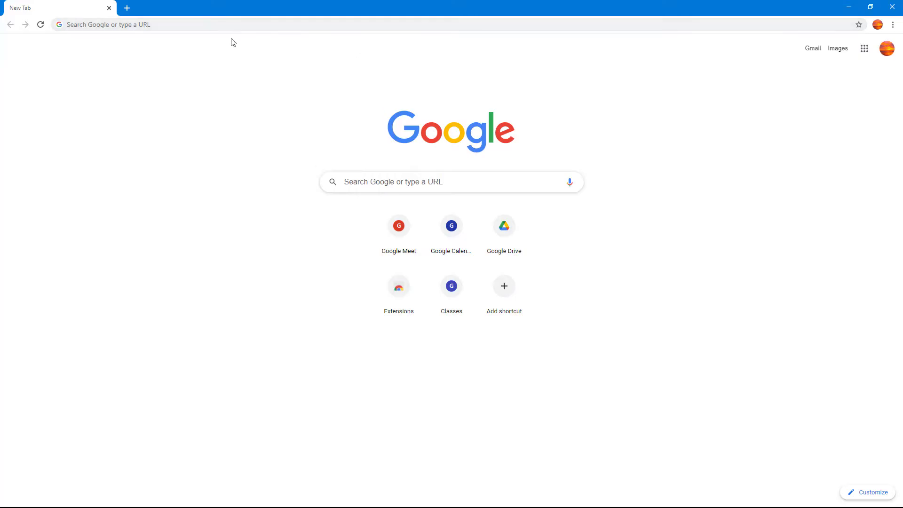
- Search Google for 'handbrake' and open the official HandBrake site at handbrake.fr
{"action": "left_click", "coordinate": [236, 24]}
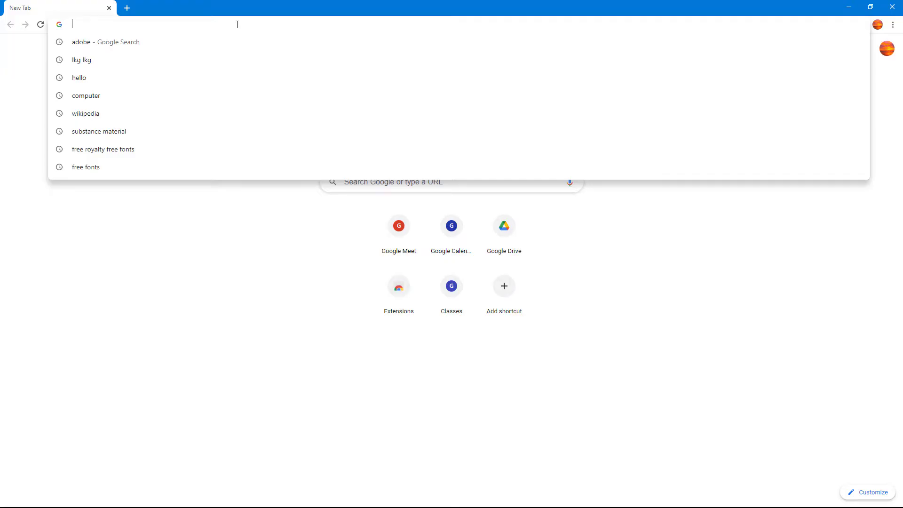
{"action": "type", "text": "handbrake"}
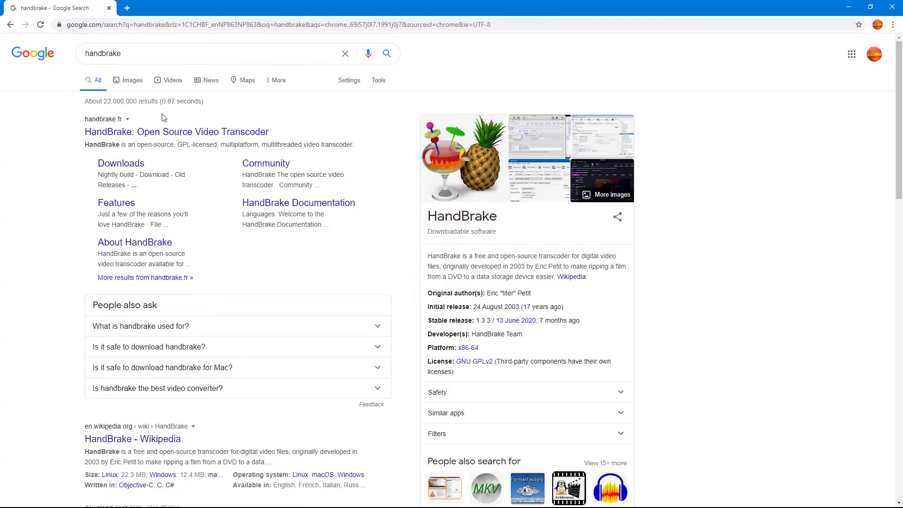
{"action": "left_click", "coordinate": [142, 136]}
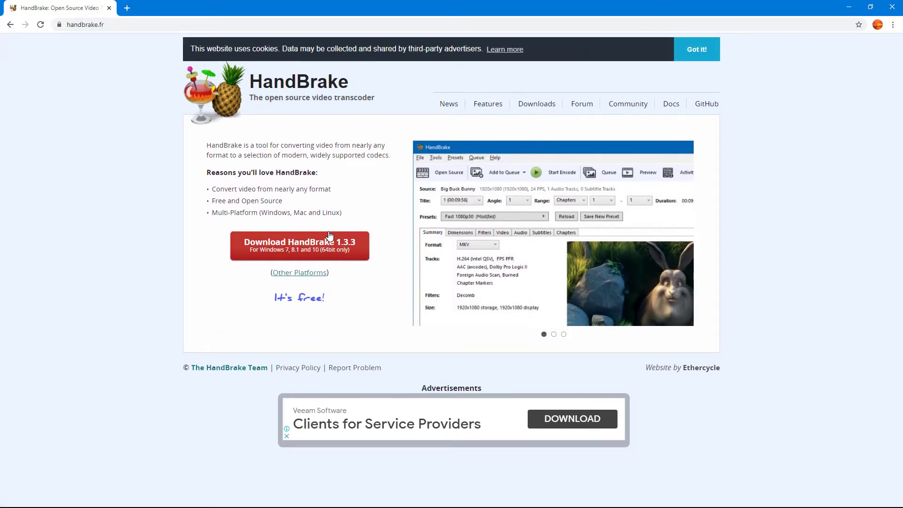
- Download the HandBrake 1.3.3 Windows installer and launch it from the download shelf
{"action": "left_click", "coordinate": [329, 235]}
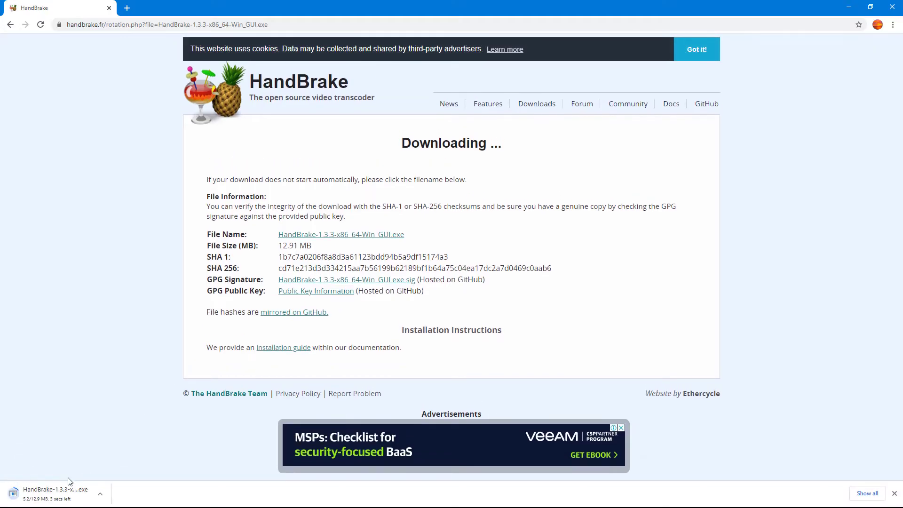
{"action": "left_click", "coordinate": [58, 499]}
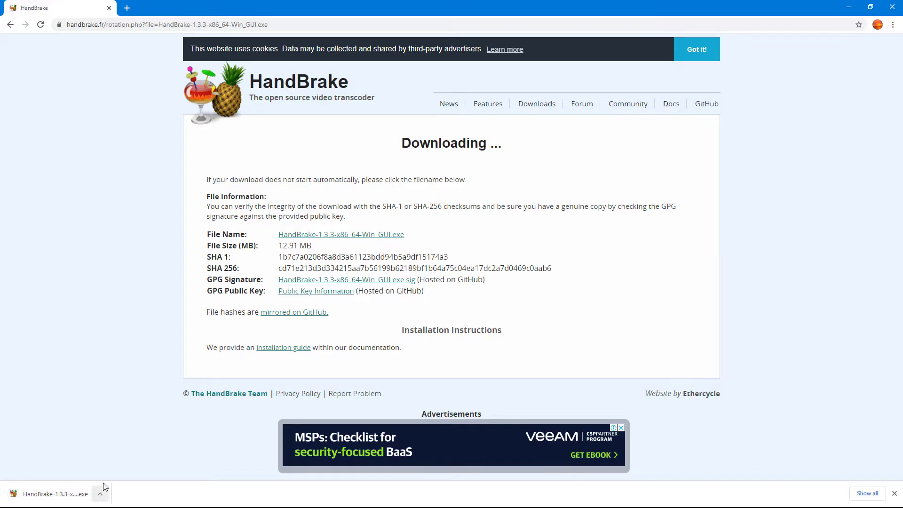
{"action": "left_click", "coordinate": [81, 498]}
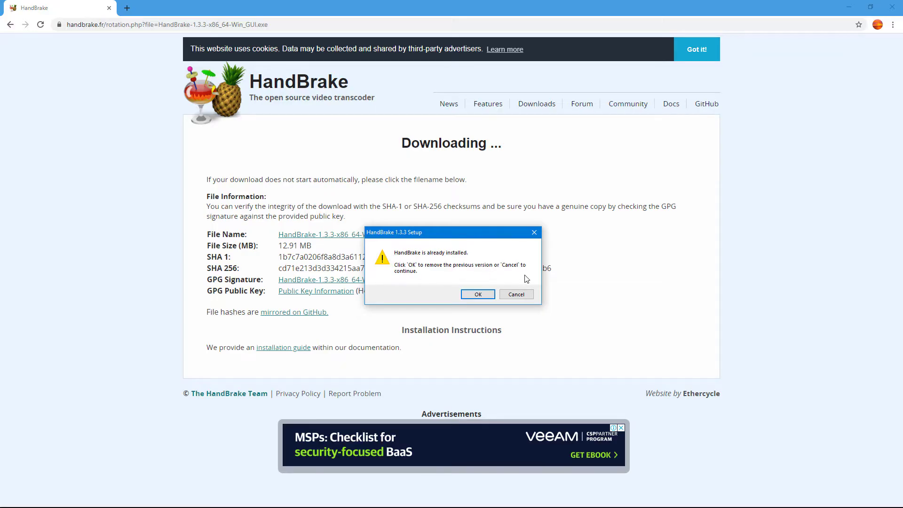
- Keep the existing HandBrake installation, then cancel and confirm quitting the setup wizard
{"action": "left_click", "coordinate": [517, 295]}
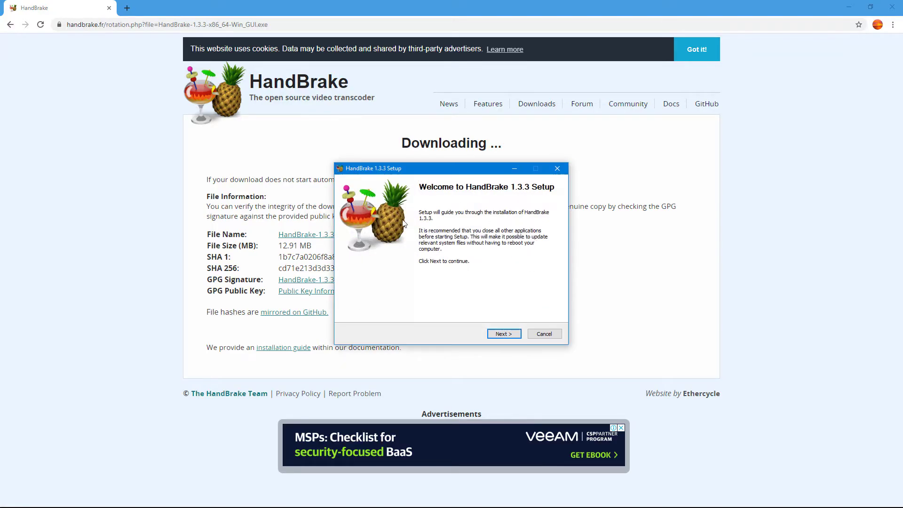
{"action": "left_click", "coordinate": [552, 334]}
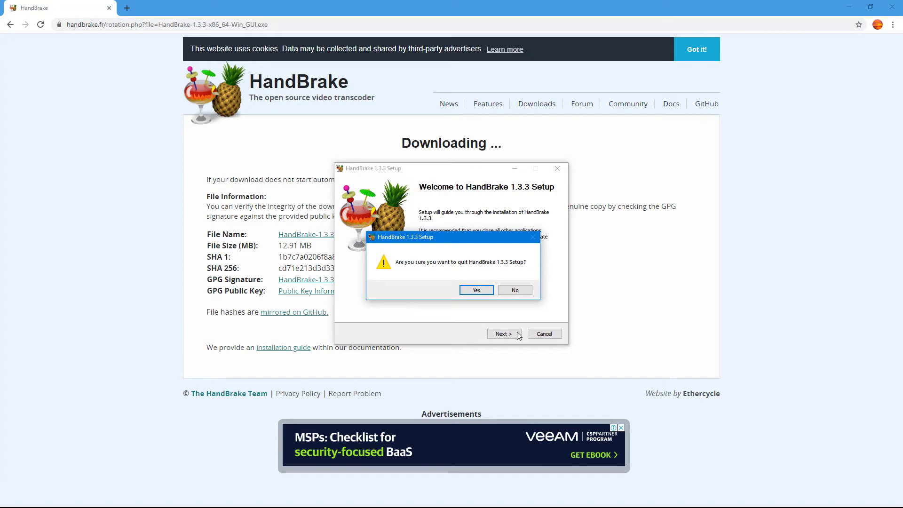
{"action": "left_click", "coordinate": [475, 289]}
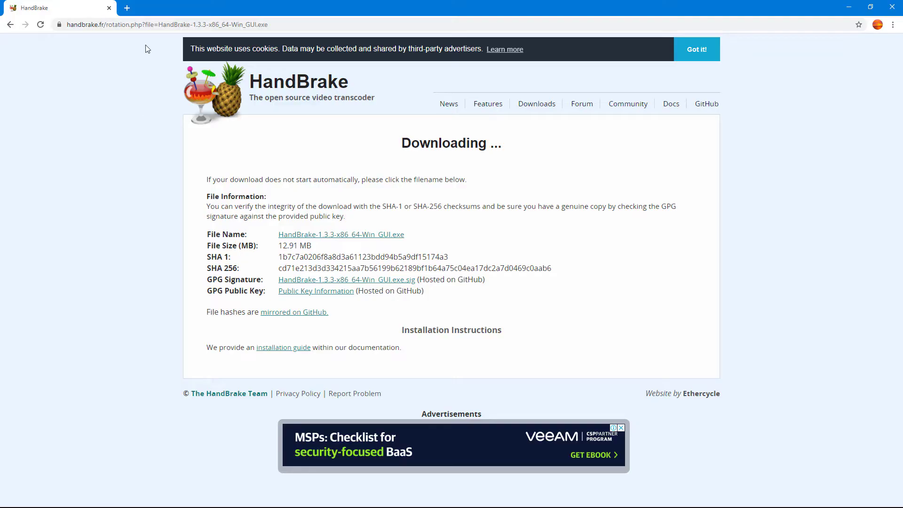
- Search for 'vlc', open videolan.org and start downloading VLC 3.0.12 for Windows 64 bits
{"action": "left_click", "coordinate": [141, 26]}
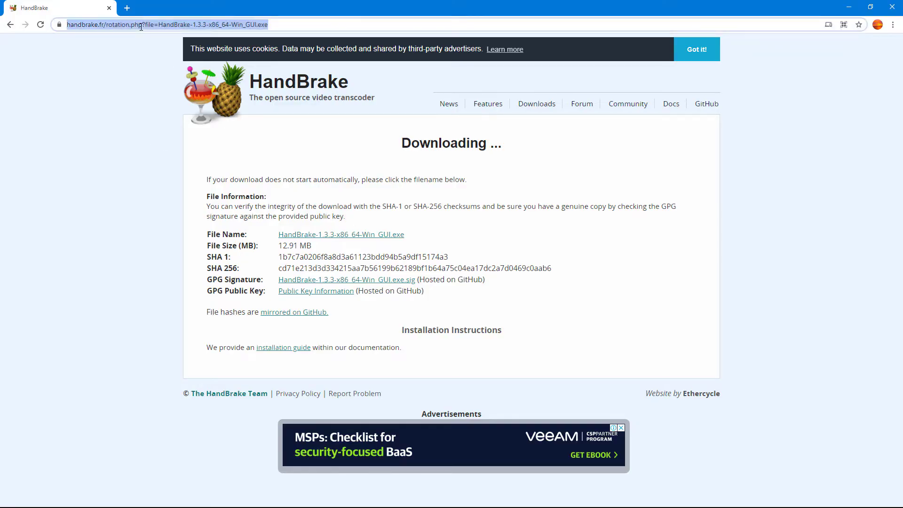
{"action": "type", "text": "vlc"}
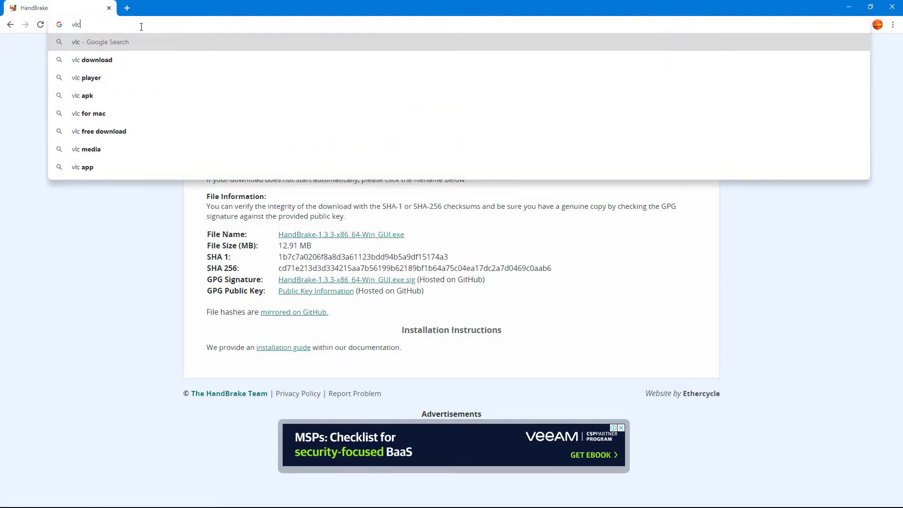
{"action": "key", "text": "Return"}
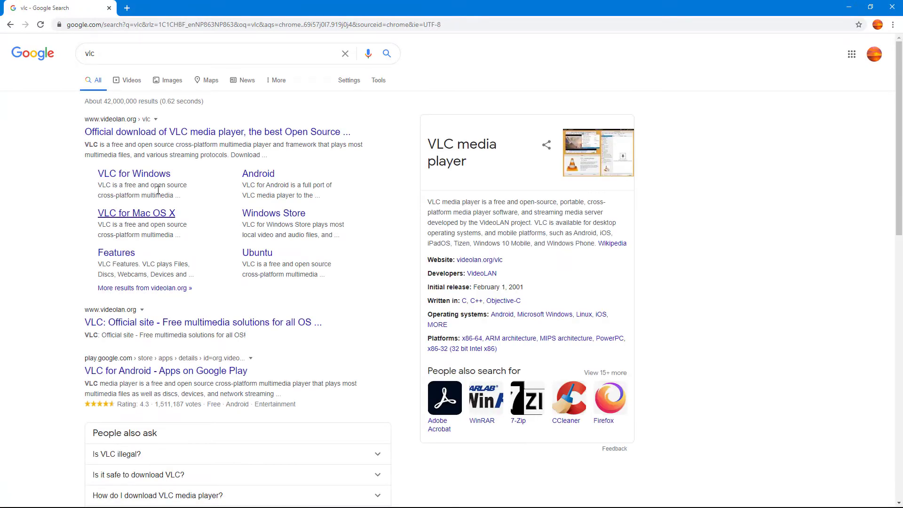
{"action": "left_click", "coordinate": [159, 134]}
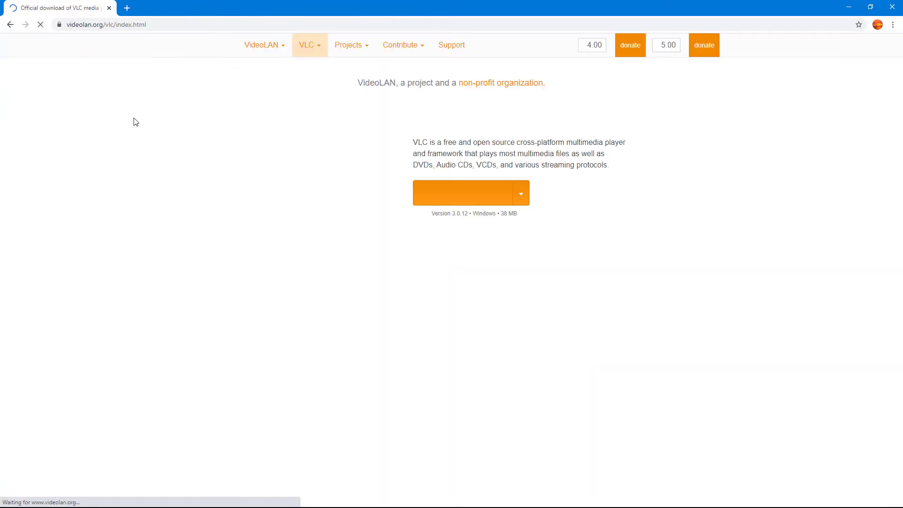
{"action": "left_click", "coordinate": [469, 197]}
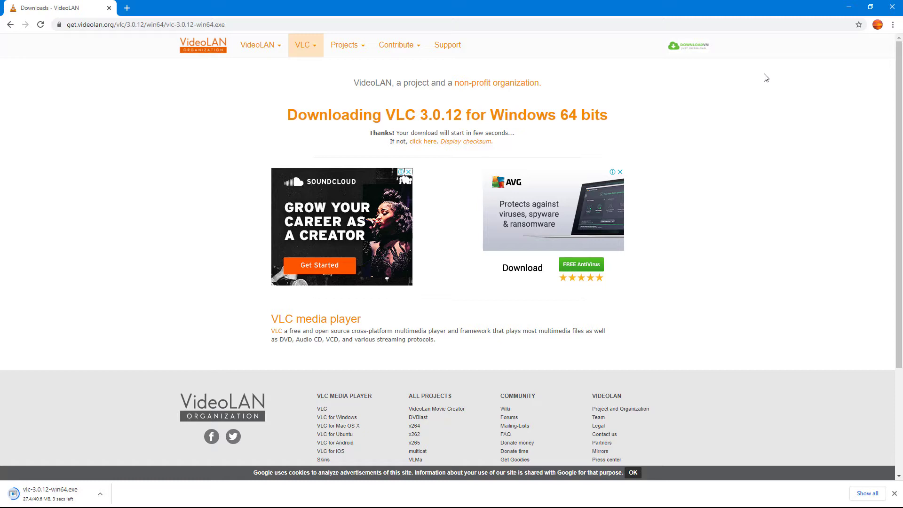
- Open Chrome's Downloads page and review the vlc and HandBrake entries listed under Today
{"action": "left_click", "coordinate": [893, 25]}
{"action": "left_click", "coordinate": [826, 88]}
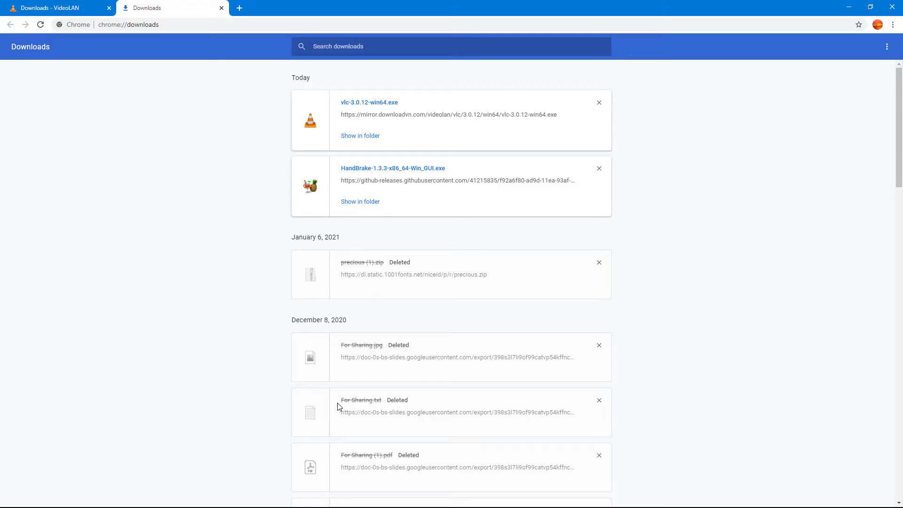
{"action": "scroll", "coordinate": [432, 308], "scroll_direction": "down", "scroll_amount": 4}
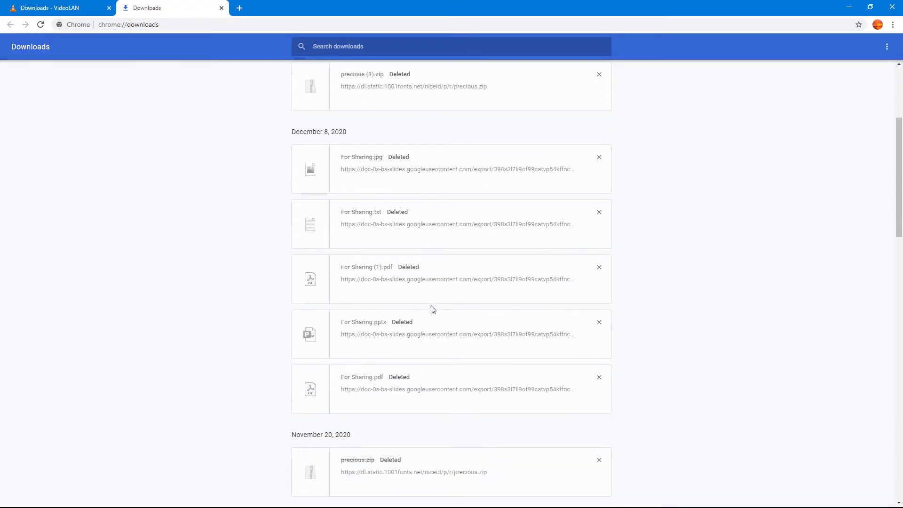
{"action": "scroll", "coordinate": [432, 309], "scroll_direction": "up", "scroll_amount": 4}
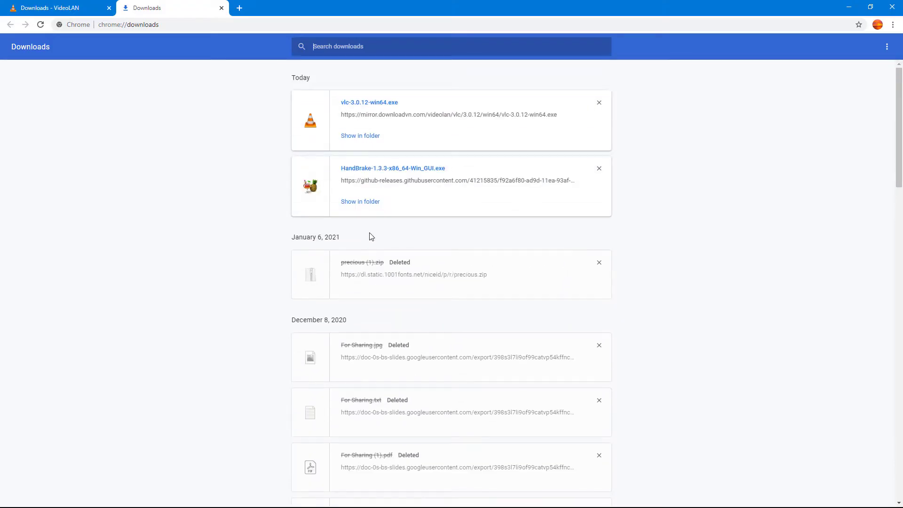
{"action": "left_click", "coordinate": [356, 205]}
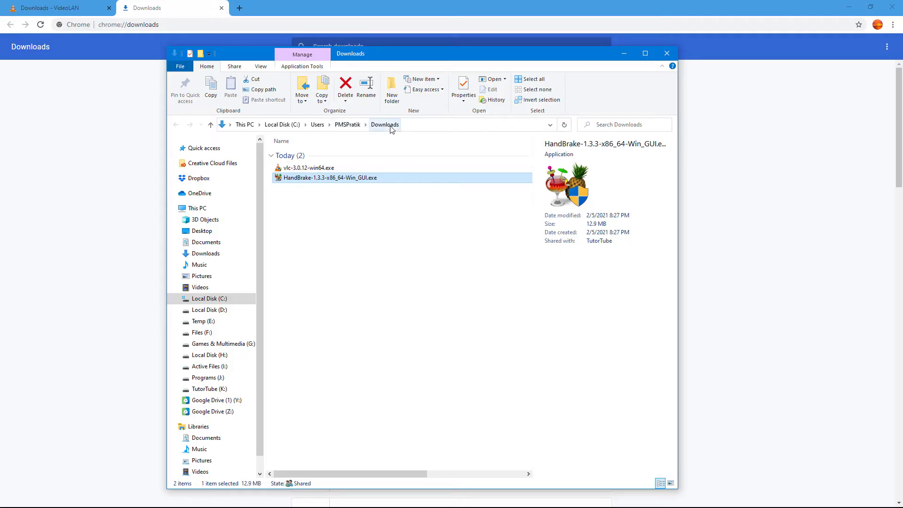
{"action": "left_click_drag", "start_coordinate": [336, 242], "coordinate": [305, 164]}
{"action": "left_click", "coordinate": [335, 227]}
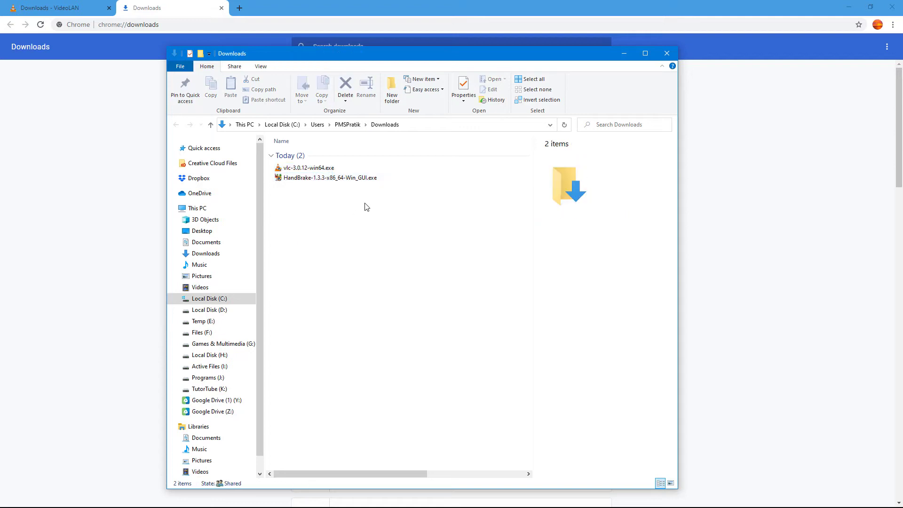
{"action": "left_click", "coordinate": [667, 53]}
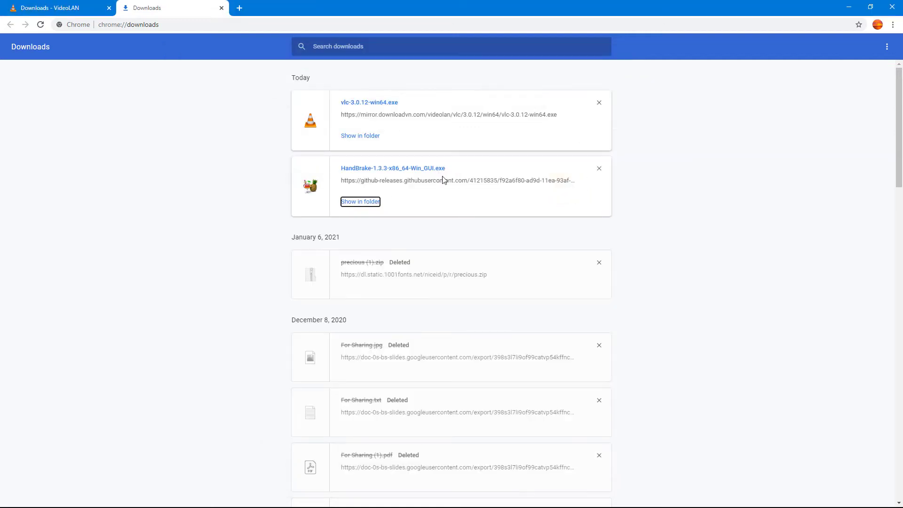
- Remove the HandBrake entry from the list and view vlc-3.0.12-win64.exe in its folder
{"action": "left_click", "coordinate": [599, 170]}
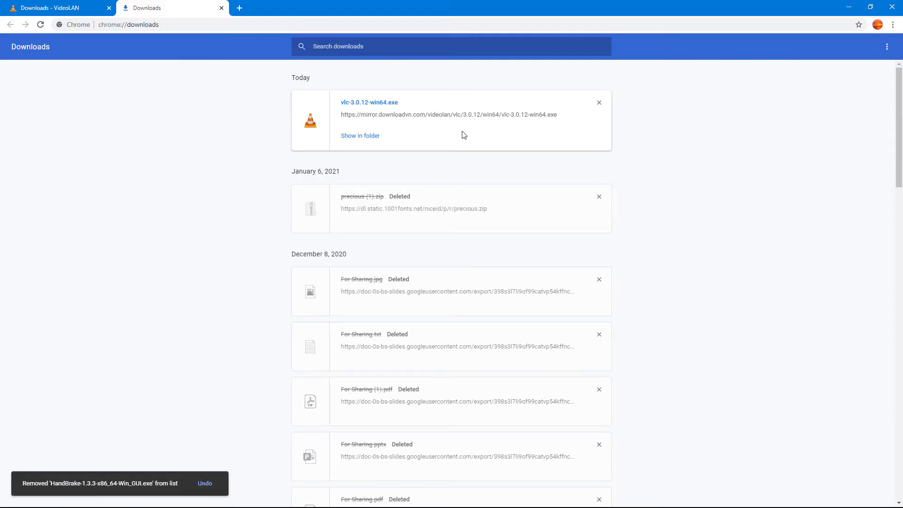
{"action": "left_click", "coordinate": [360, 137]}
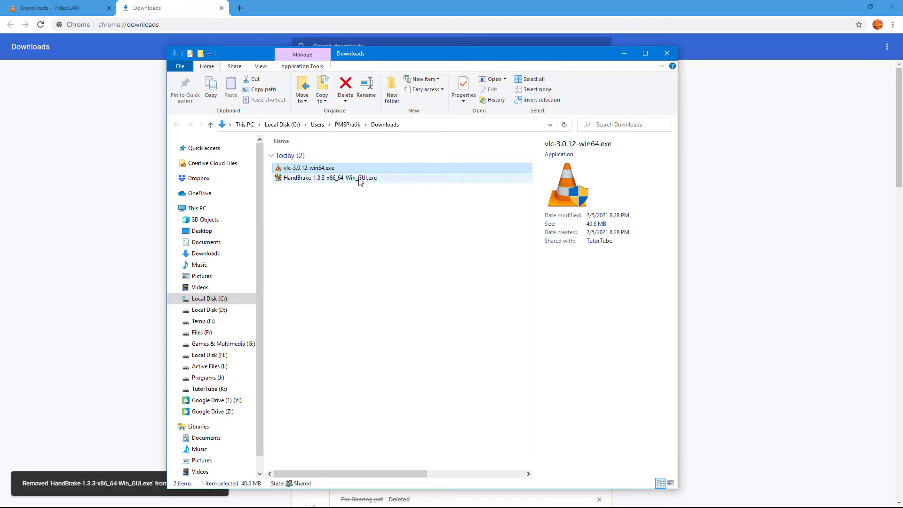
{"action": "left_click_drag", "start_coordinate": [511, 58], "coordinate": [475, 211]}
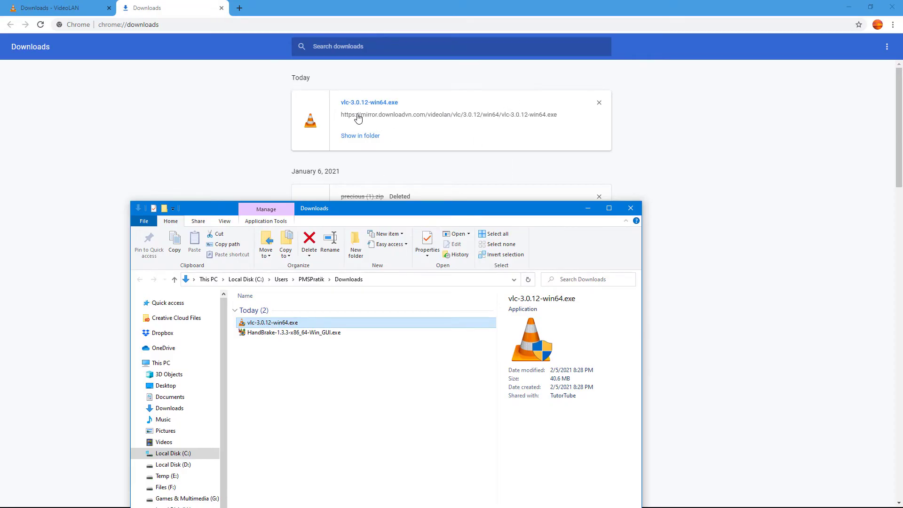
{"action": "left_click", "coordinate": [630, 207]}
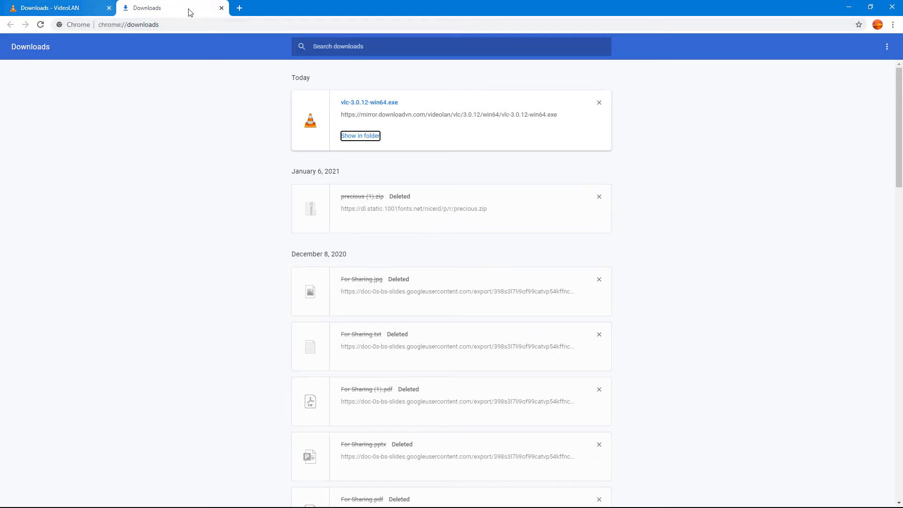
- In a new tab, search for 'rufus' and open the official rufus.ie site
{"action": "left_click", "coordinate": [239, 8]}
{"action": "left_click", "coordinate": [206, 25]}
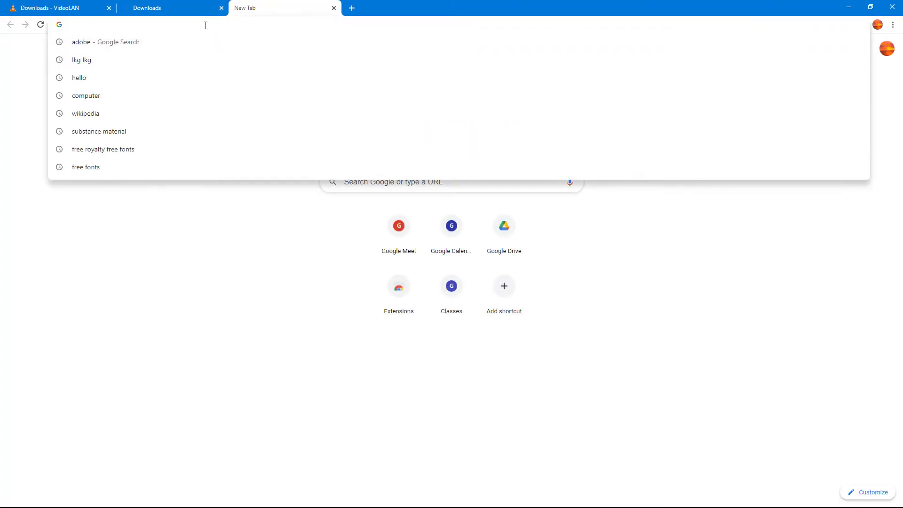
{"action": "type", "text": "rufus"}
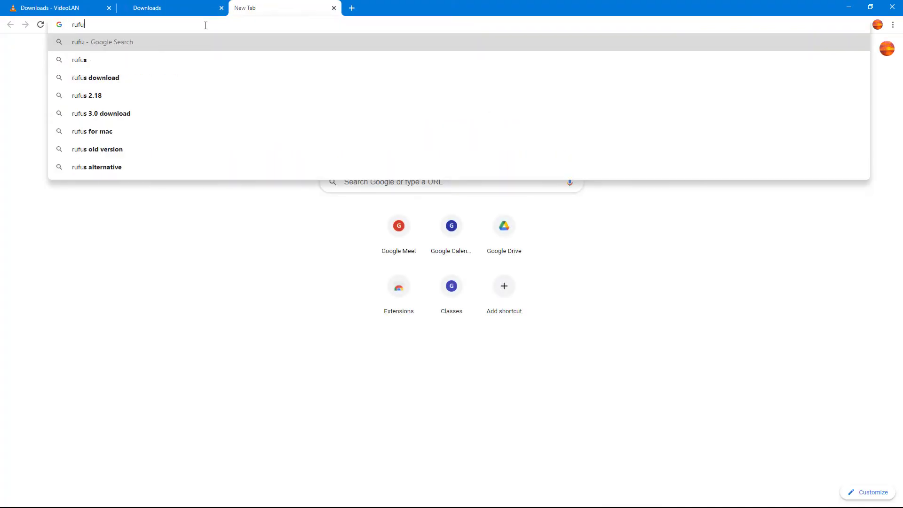
{"action": "key", "text": "Return"}
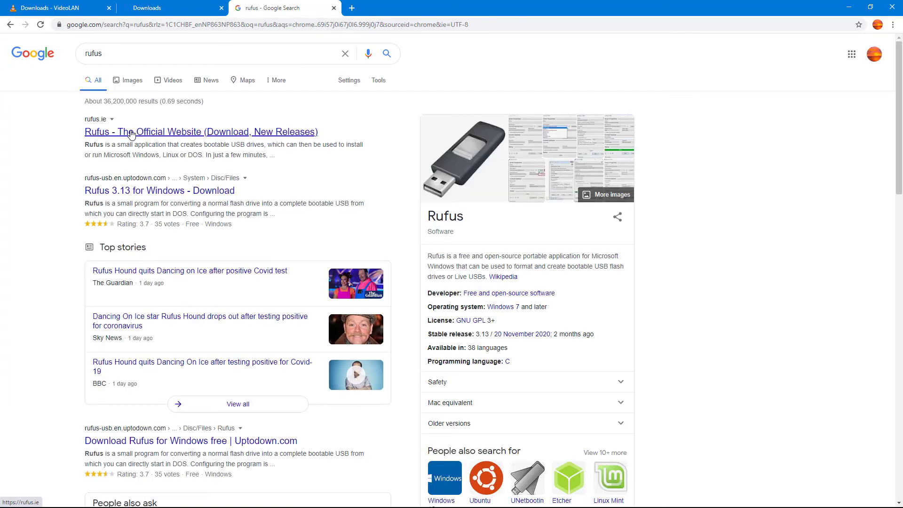
{"action": "left_click", "coordinate": [133, 131]}
- Download Rufus 3.13 and bring up the rufus-3.13.exe download item's menu
{"action": "scroll", "coordinate": [382, 227], "scroll_direction": "down", "scroll_amount": 9}
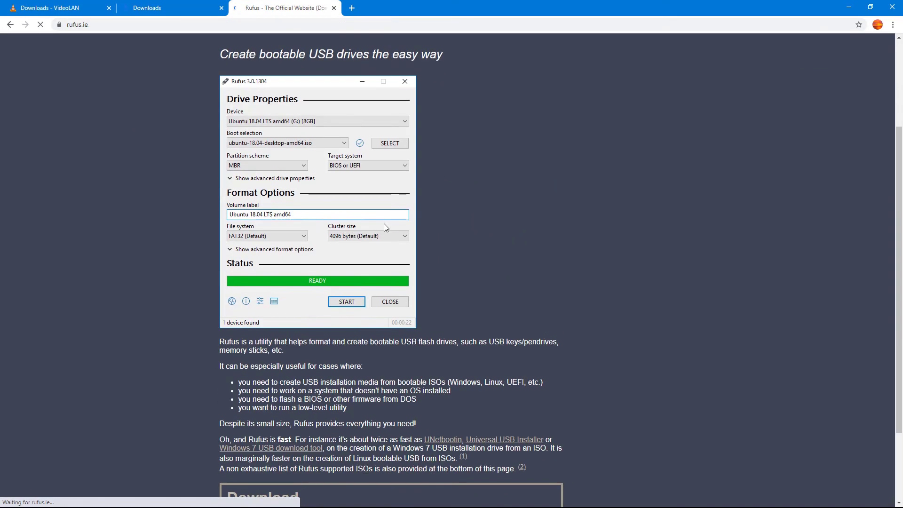
{"action": "left_click", "coordinate": [256, 255]}
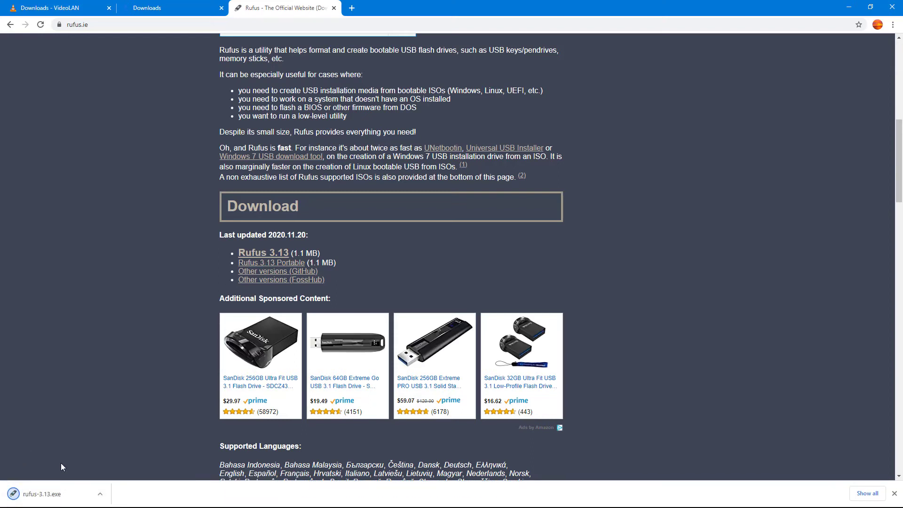
{"action": "left_click", "coordinate": [100, 496]}
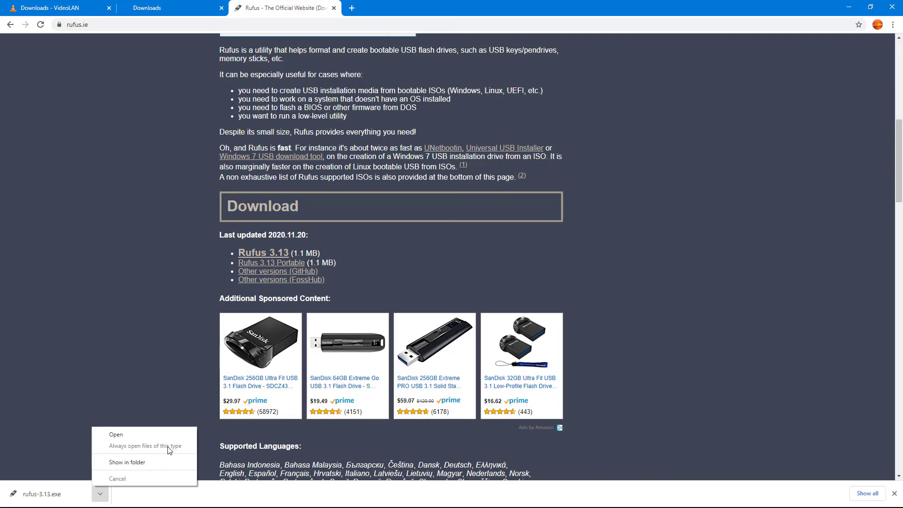
- Show rufus-3.13.exe in its Downloads folder in File Explorer
{"action": "left_click", "coordinate": [121, 462]}
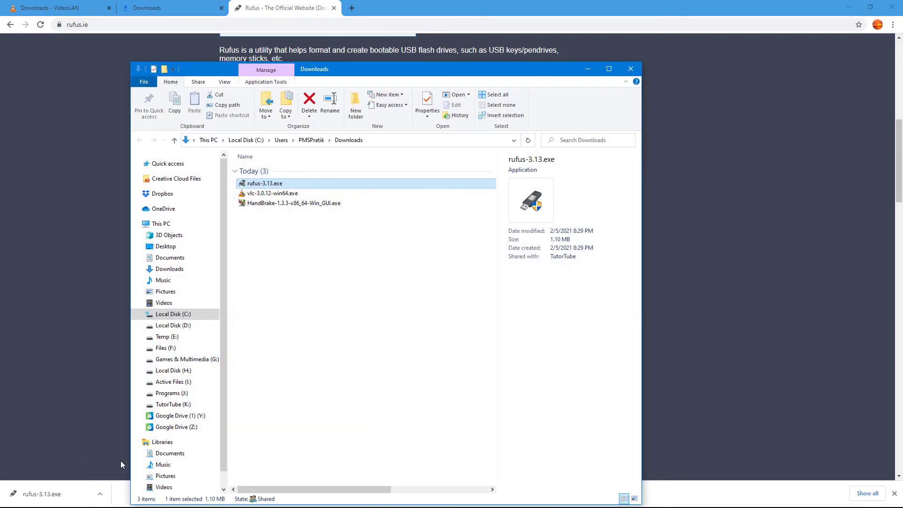